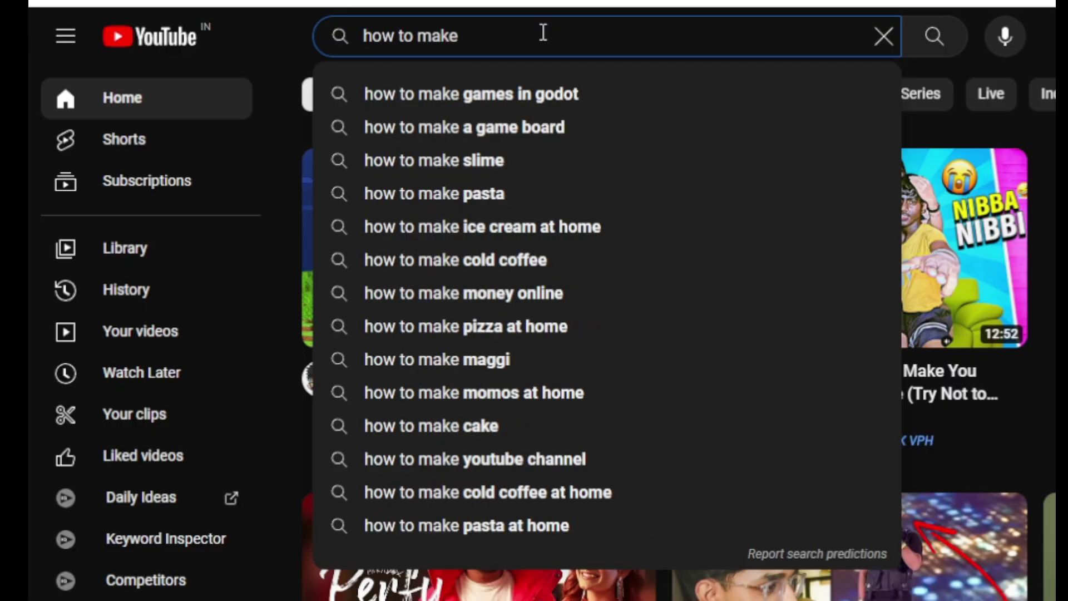
- Search YouTube for '3d world', refine it to '3d world game', and browse the results
text(3)
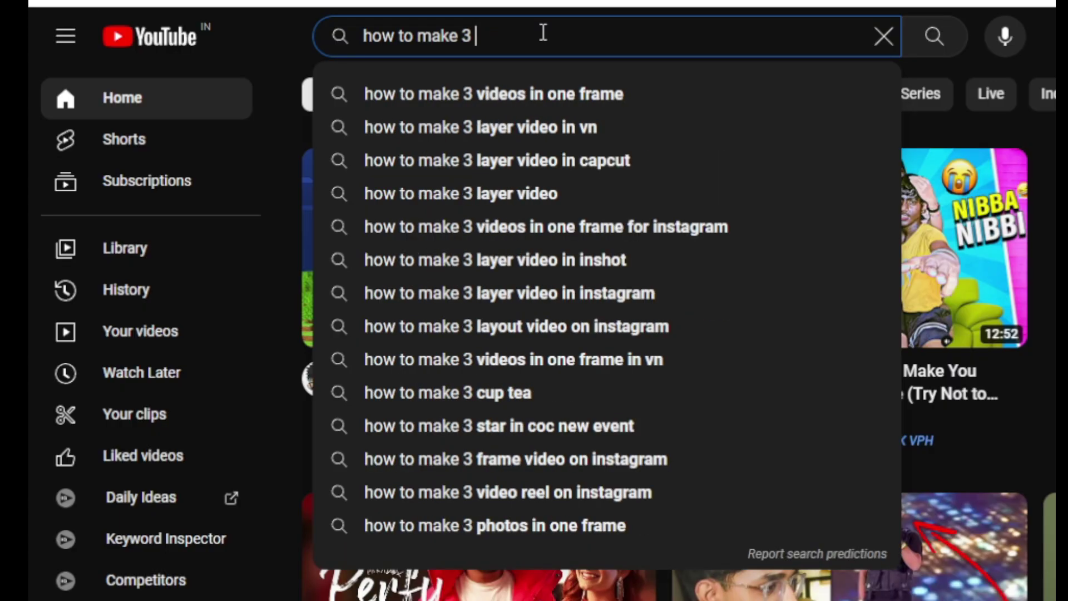
text(d world)
key(Return)
scroll(543, 34, down, 10)
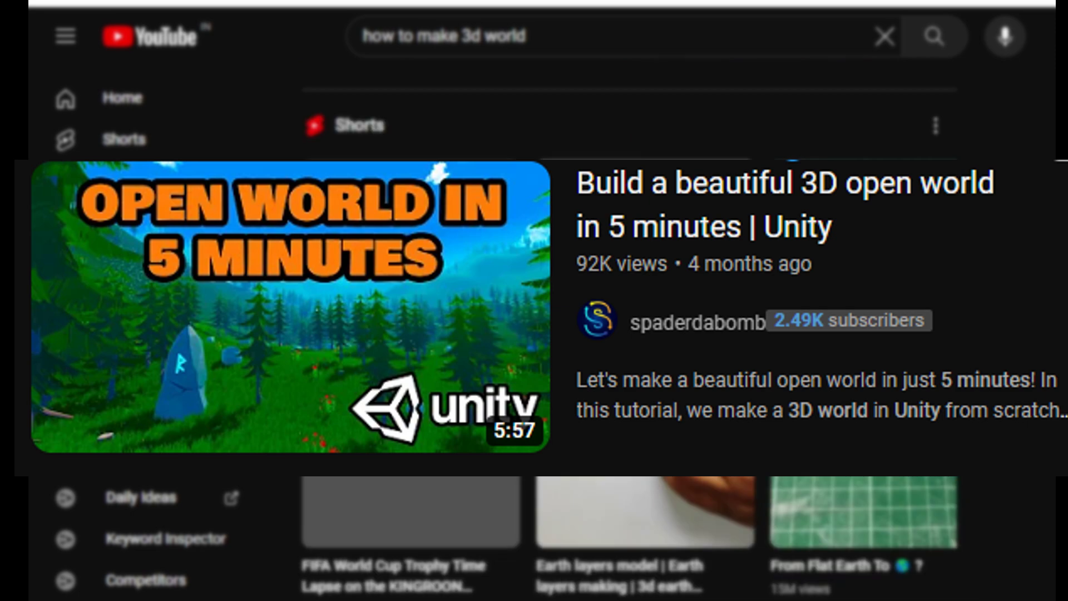
click(551, 33)
text(game)
key(Return)
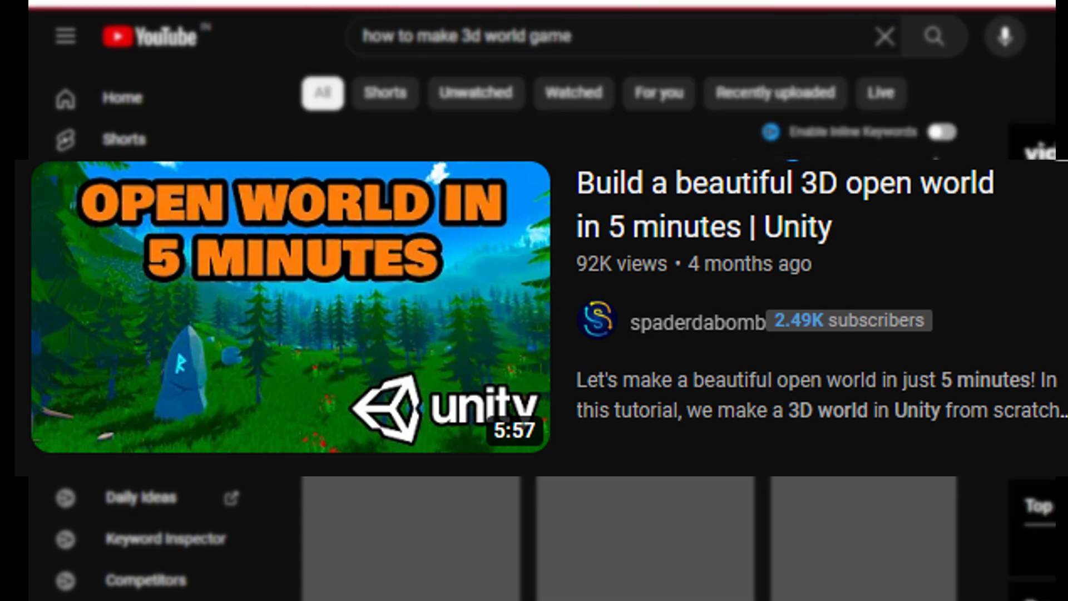
scroll(567, 31, down, 3)
scroll(579, 31, down, 3)
scroll(587, 32, down, 3)
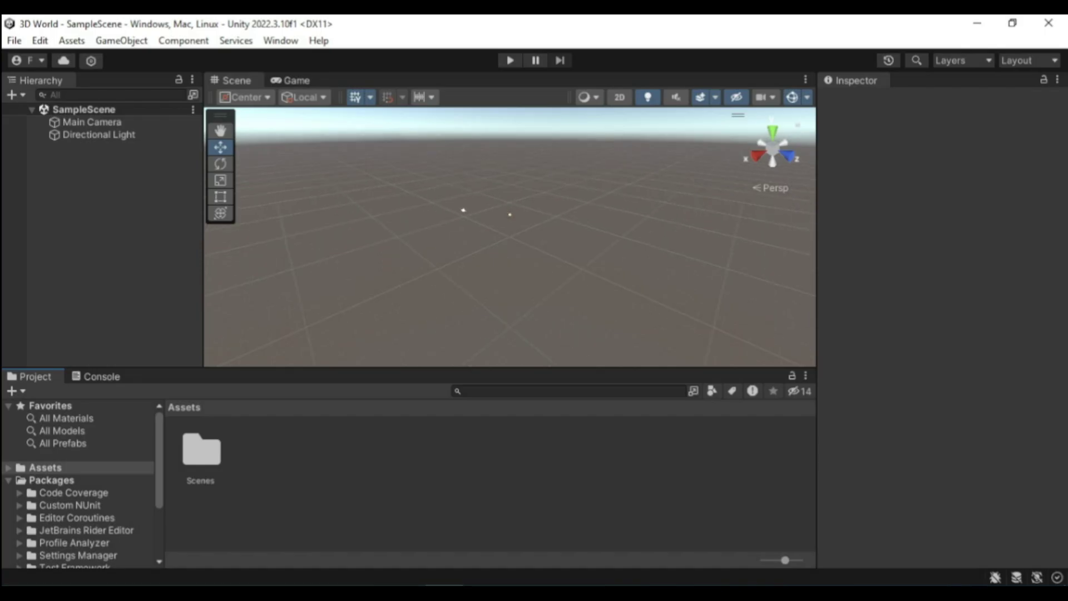
- Open the Package Manager and list the packages under My Assets
click(281, 40)
click(305, 206)
click(326, 162)
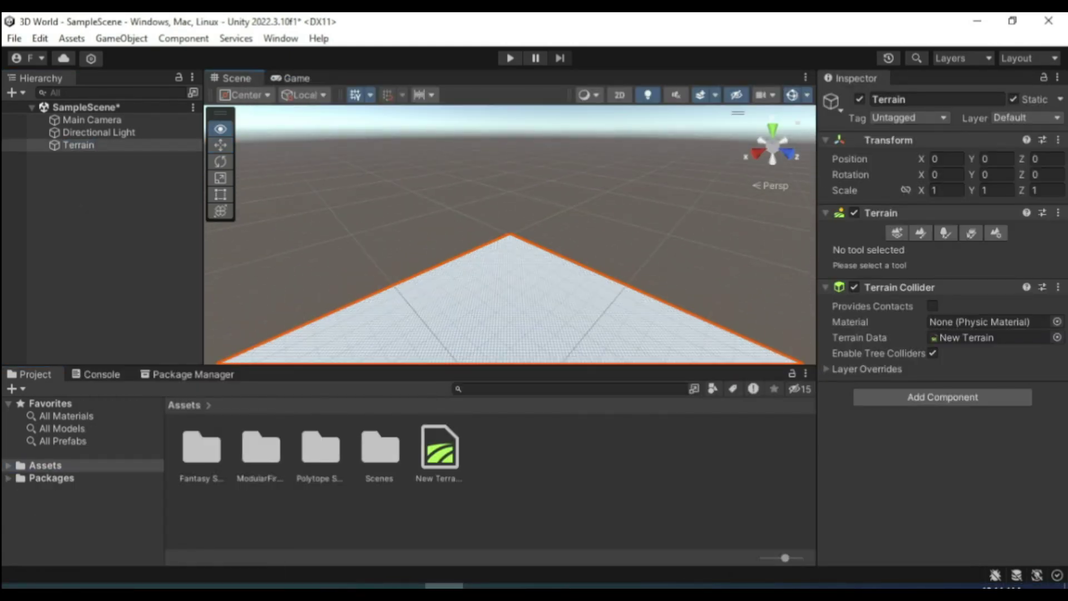
- Play-test the first-person player over the terrain, then switch to the 2 by 3 layout
right_drag(510, 234, 510, 233)
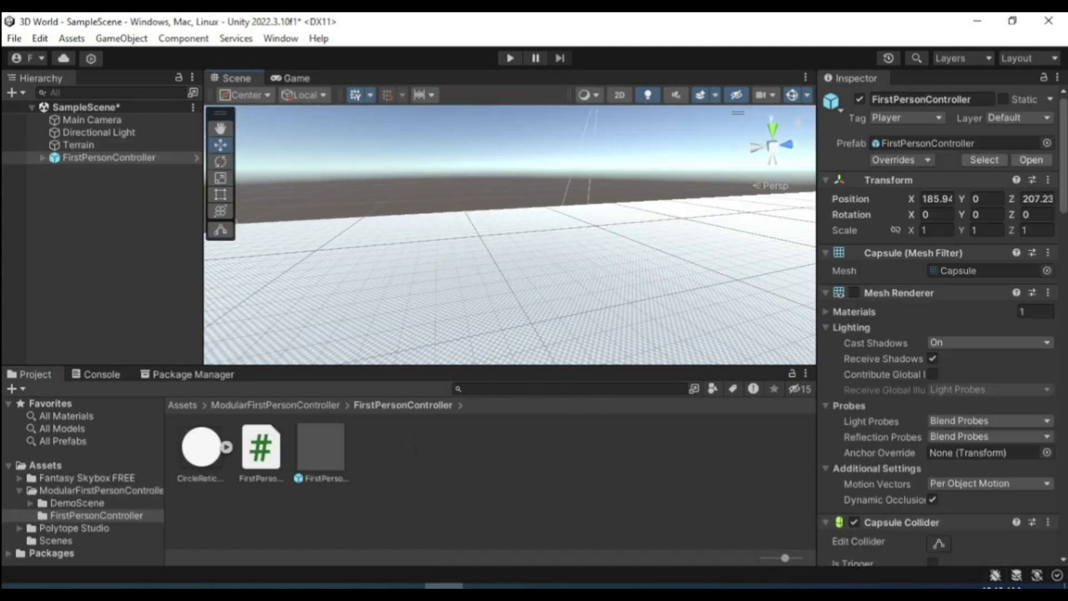
key(ctrl+p)
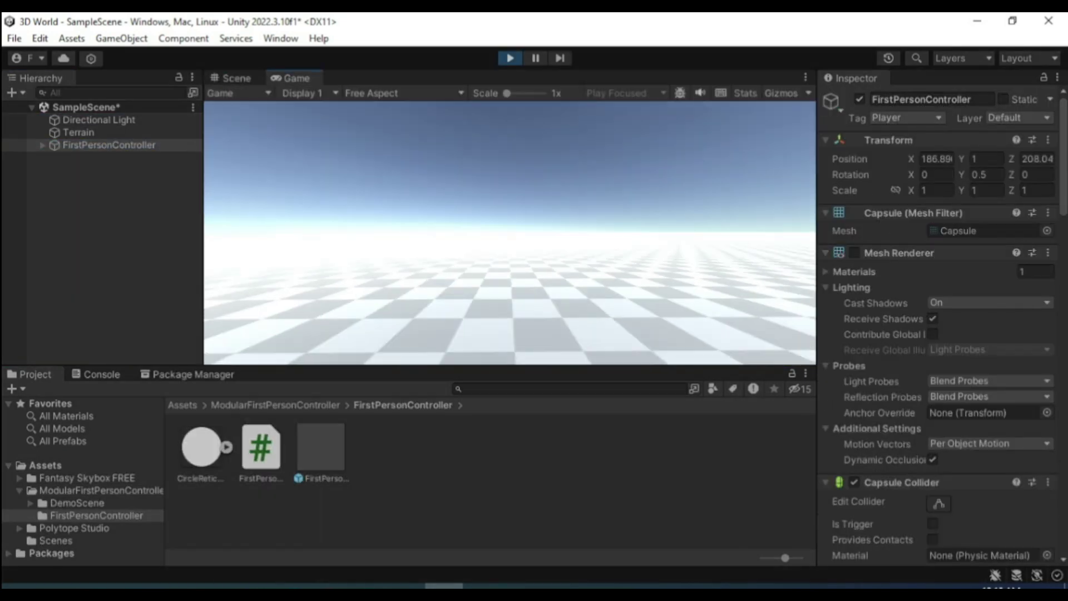
key(ctrl+p)
click(281, 38)
click(513, 117)
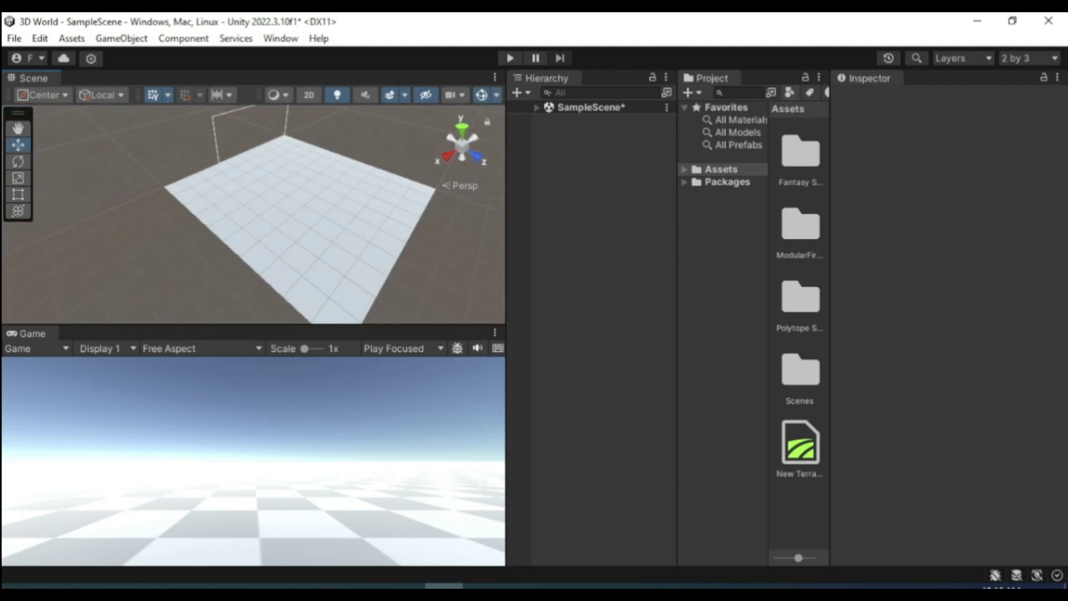
- Select the Terrain and use the Raise or Lower Terrain paint tool to sculpt hills
click(583, 132)
click(926, 232)
click(945, 248)
click(906, 336)
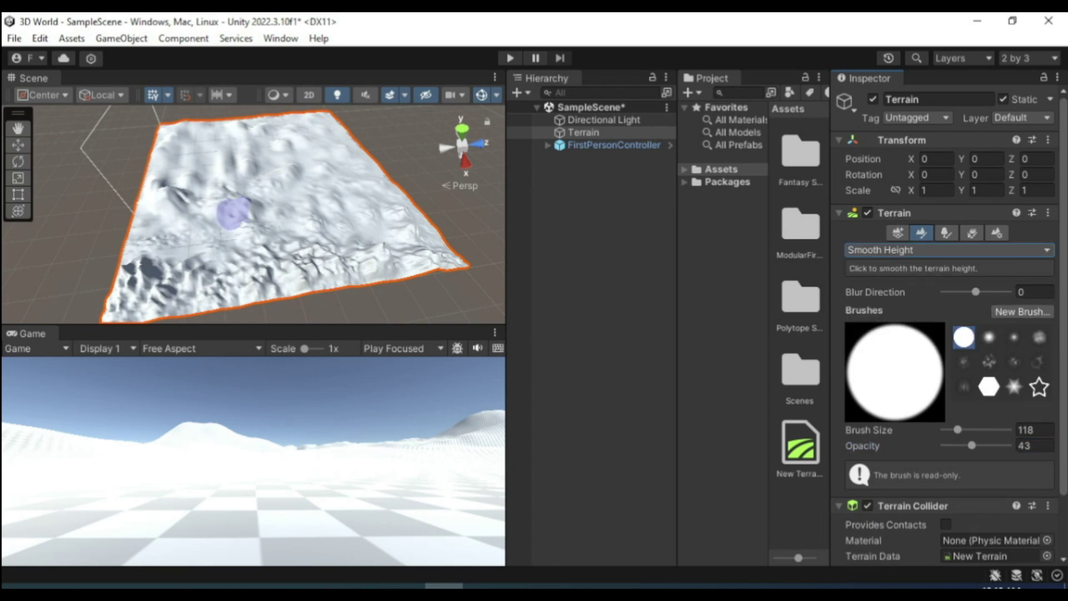
click(946, 250)
click(890, 262)
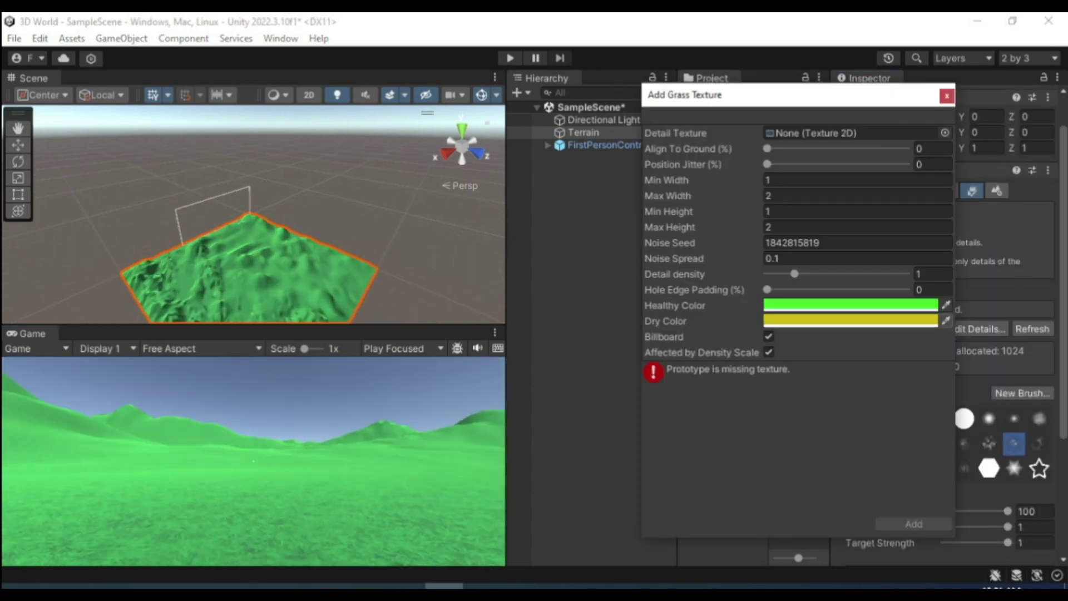
- Add PT_Grass_02 as the grass detail texture and paint dense grass across the terrain
click(944, 132)
text(gr)
scroll(929, 267, down, 2)
click(951, 256)
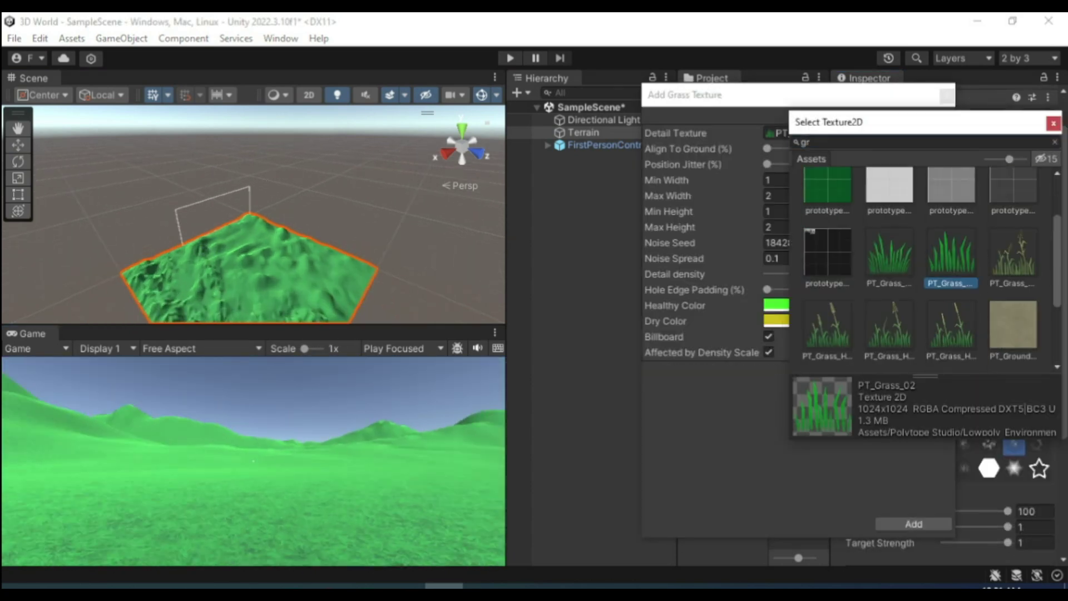
key(Return)
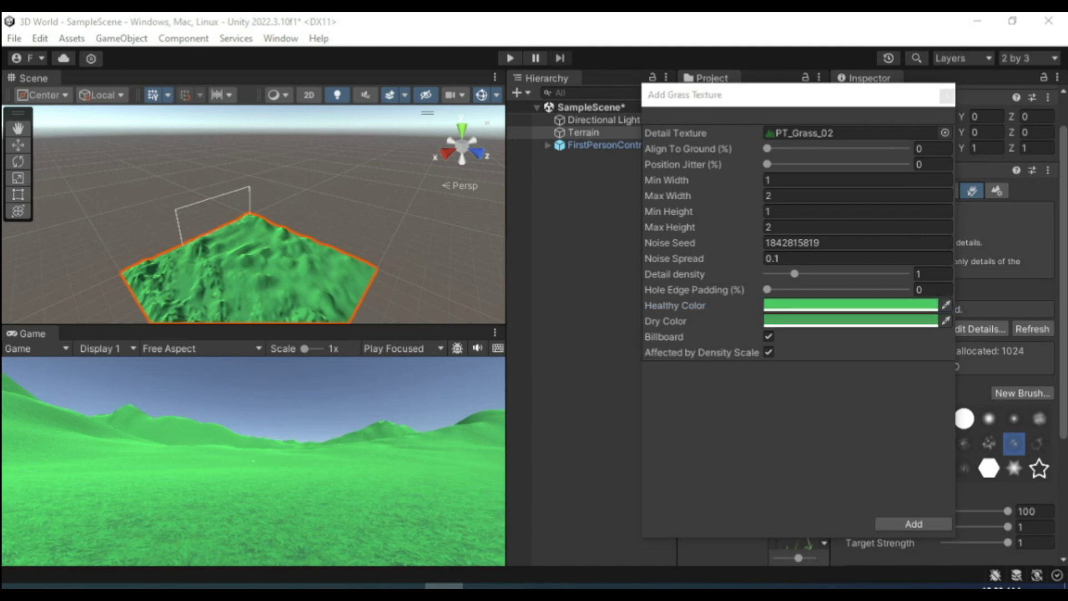
key(Return)
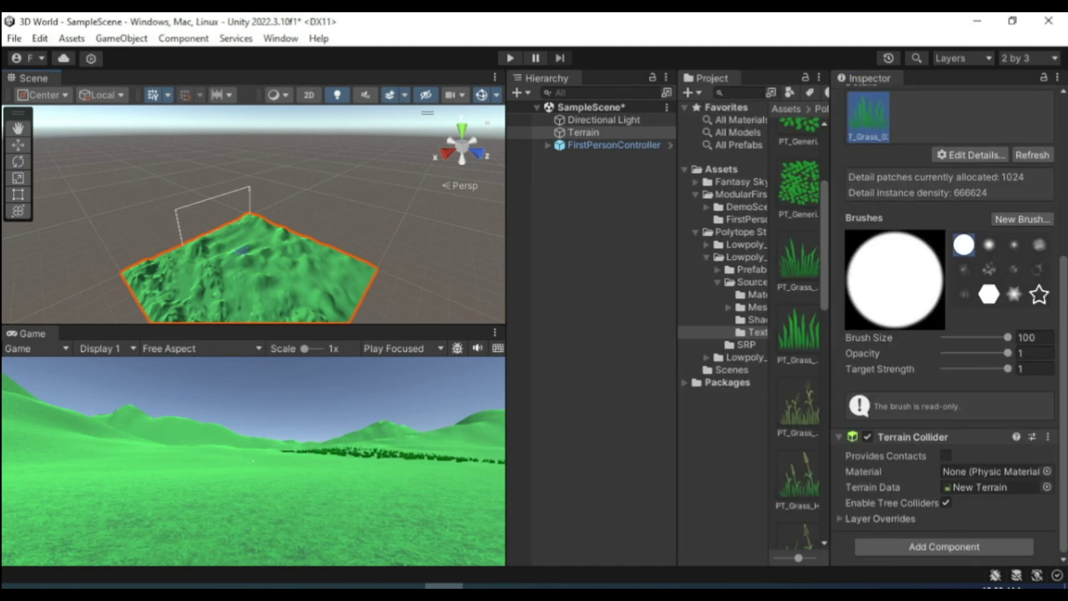
drag(242, 250, 245, 222)
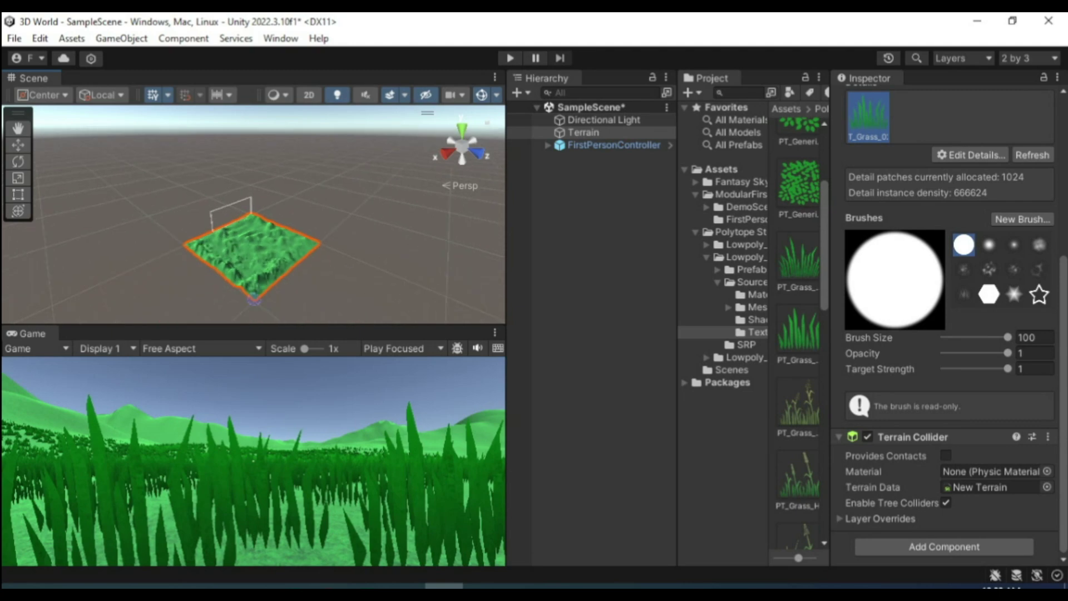
scroll(253, 300, up, 4)
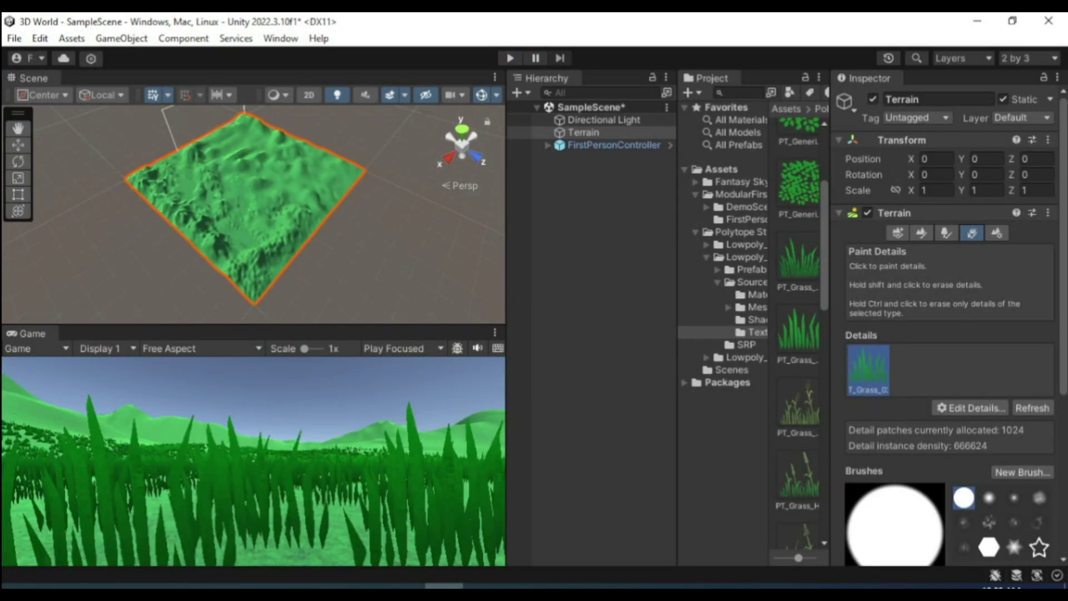
- Edit the grass detail to width and height 0.5–1, raise density slightly, and apply
double_click(614, 145)
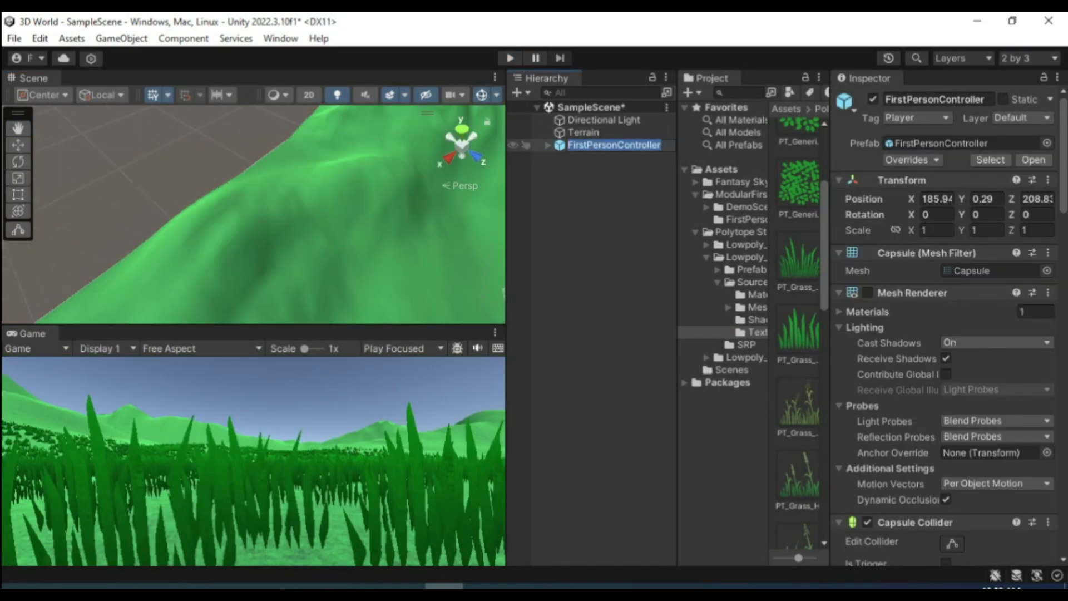
click(309, 262)
alt+drag(278, 253, 356, 223)
click(996, 233)
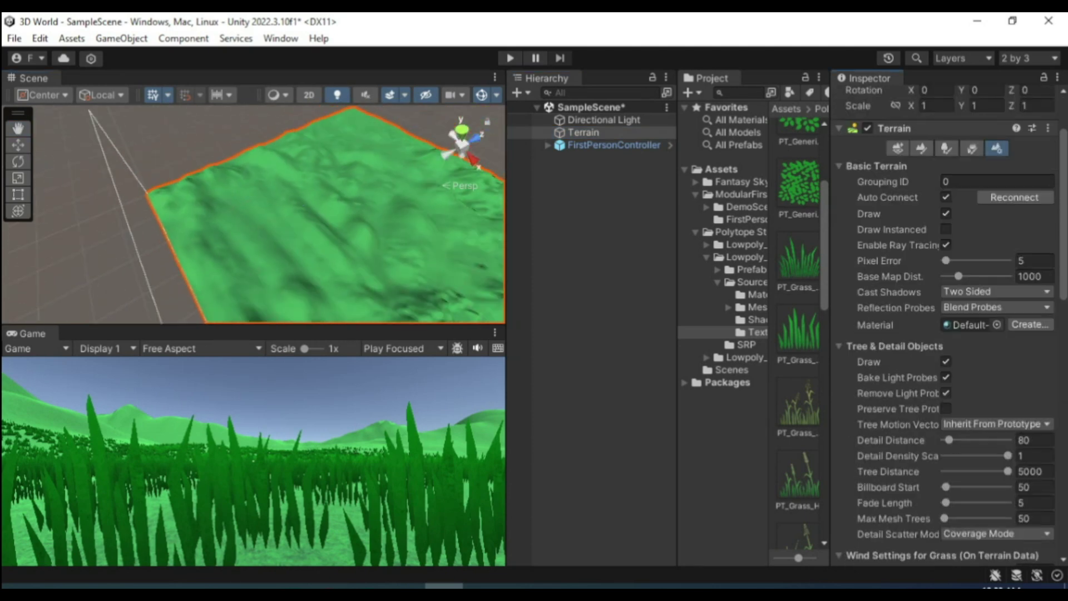
click(921, 148)
click(971, 148)
double_click(866, 284)
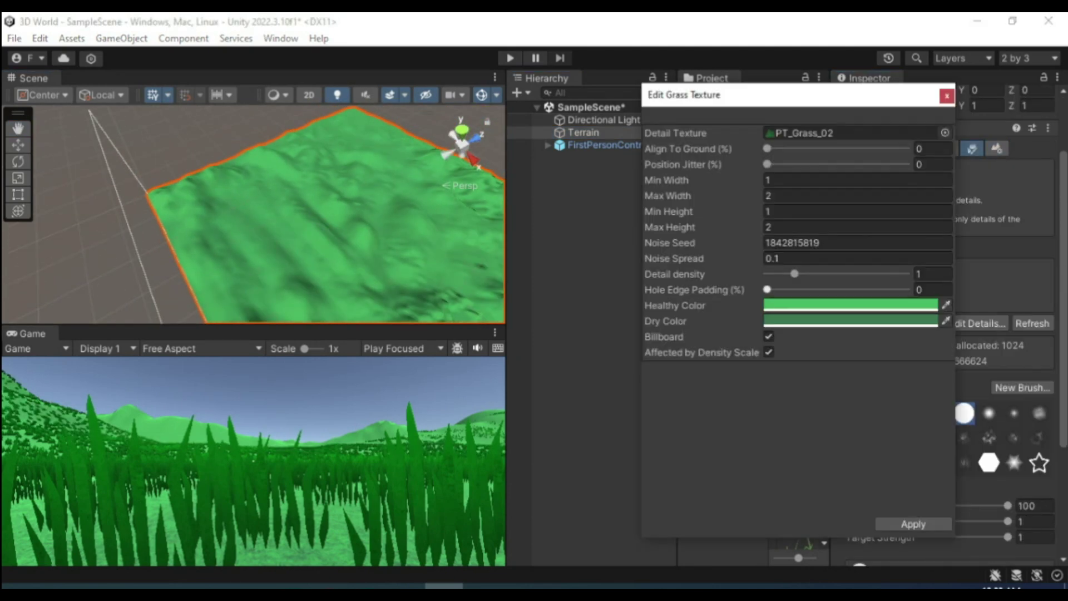
click(857, 180)
text(1	0.5	1)
drag(794, 274, 795, 274)
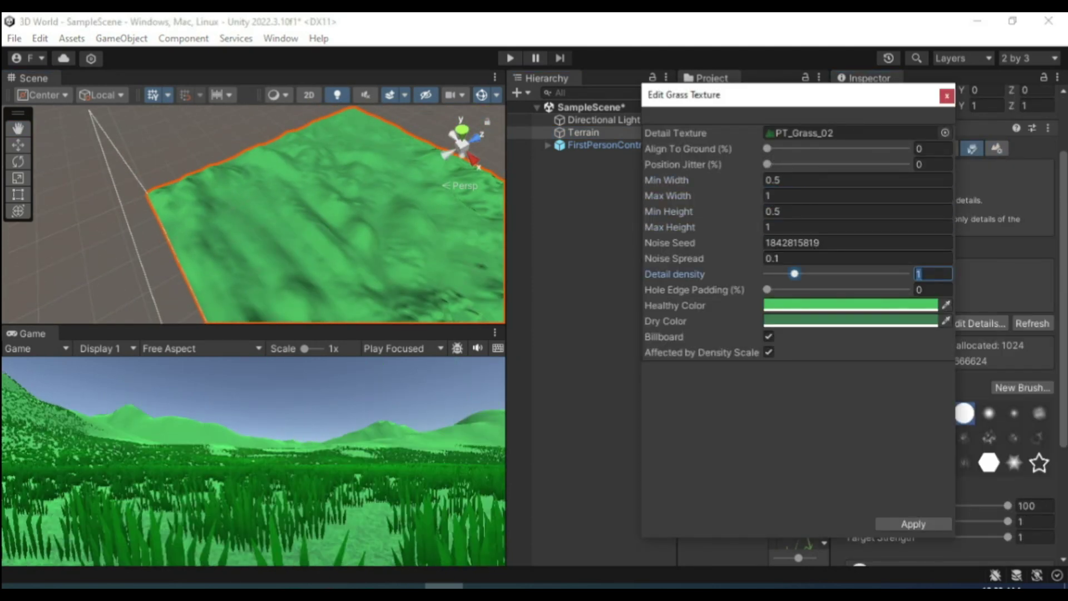
click(913, 524)
- Switch the editor to the Wide layout
click(280, 38)
mouse_move(290, 117)
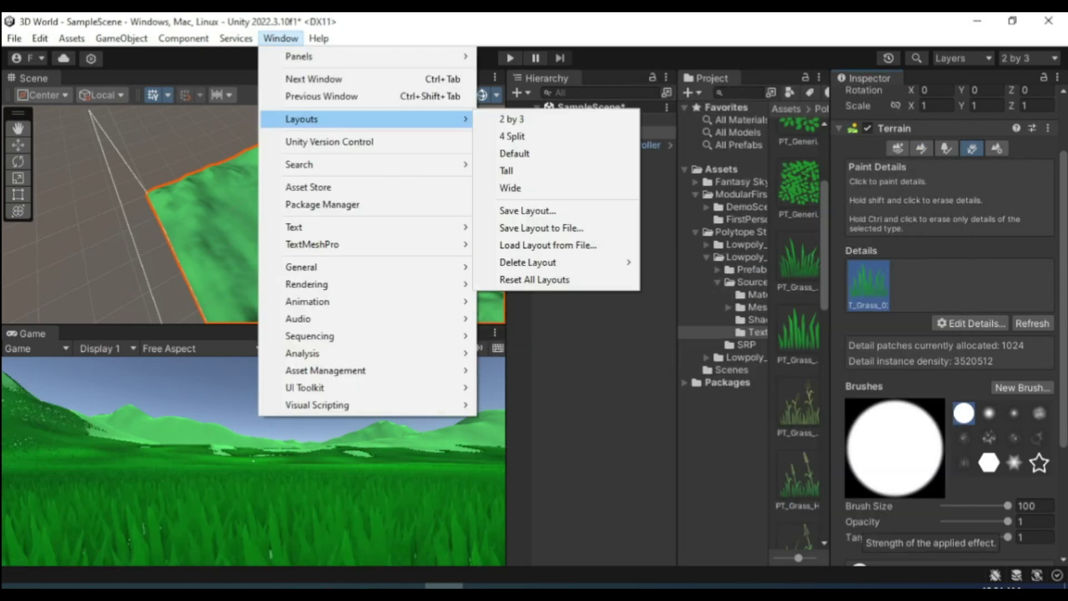
click(518, 188)
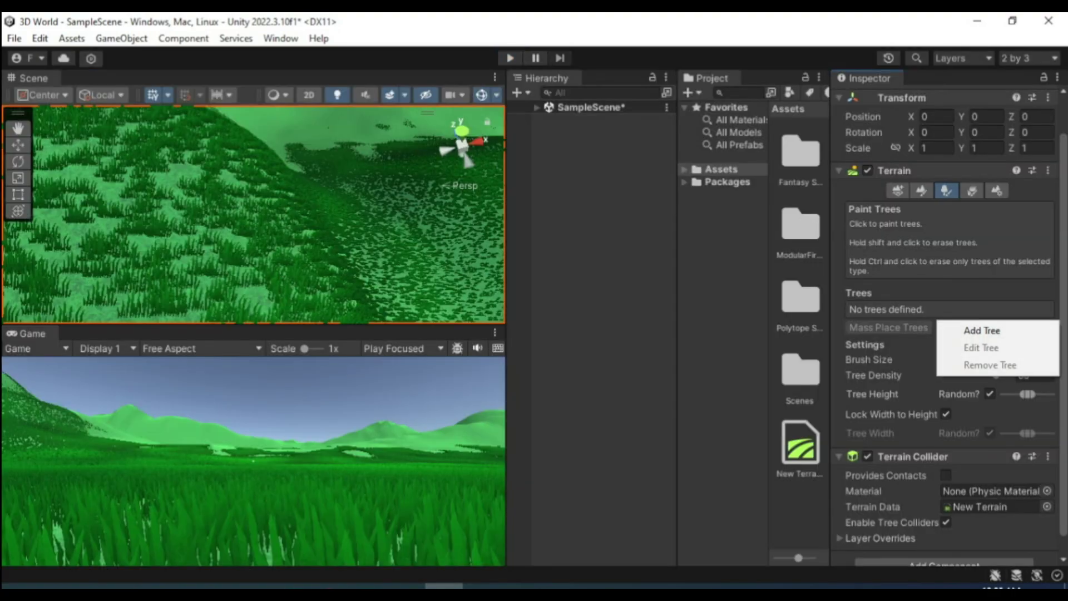
- Open the scene's Lighting settings and create a new lighting settings asset
click(281, 38)
mouse_move(307, 284)
click(517, 284)
click(972, 144)
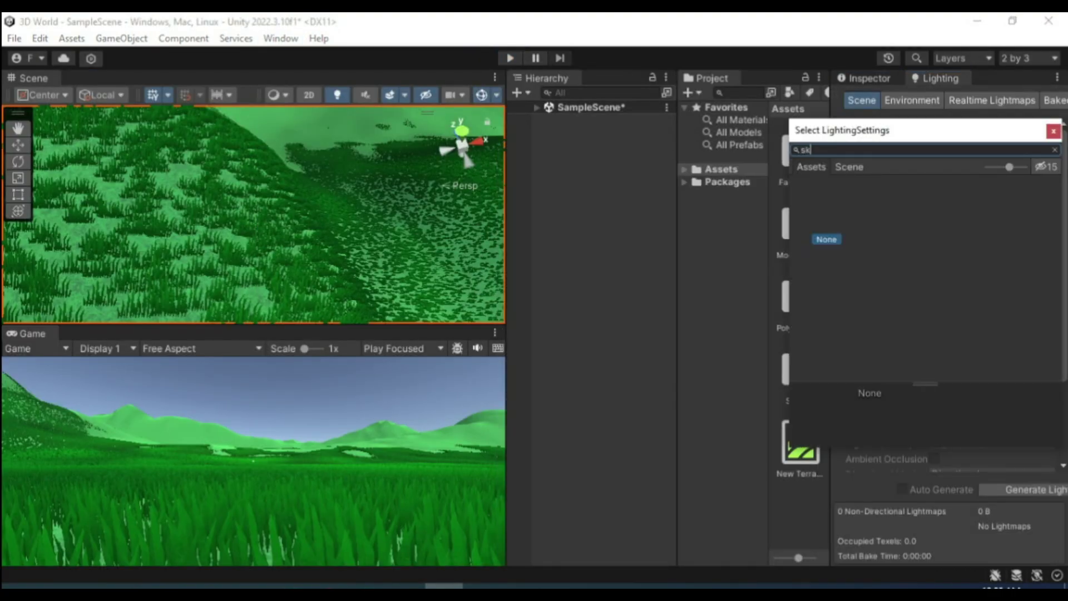
click(1054, 131)
click(997, 143)
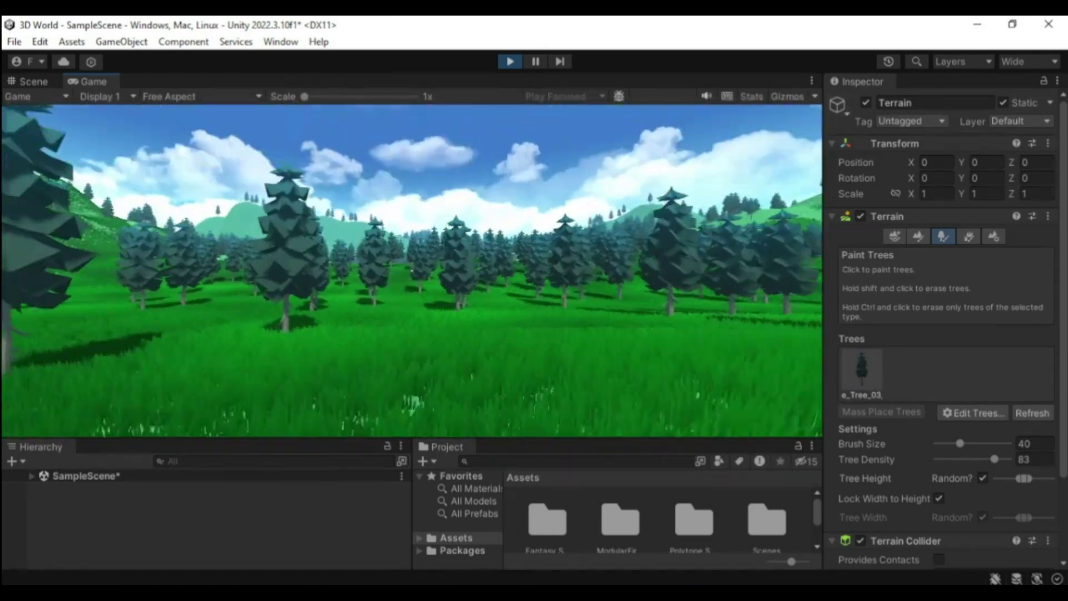
- Select the pine tree model in its prefab and play-test the forest from the game view
key(ctrl+p)
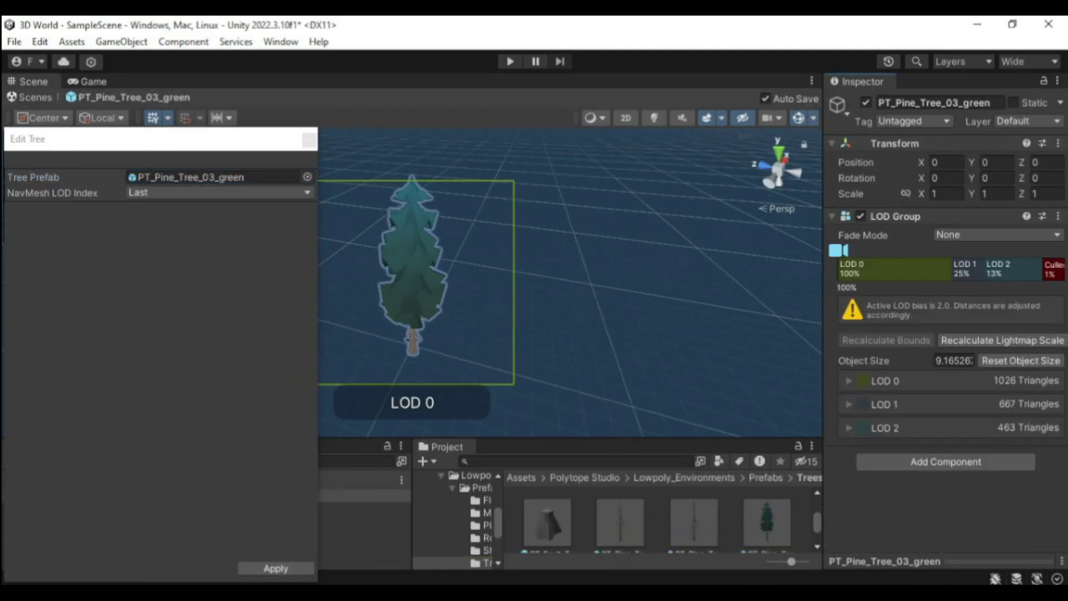
click(421, 322)
key(ctrl+2)
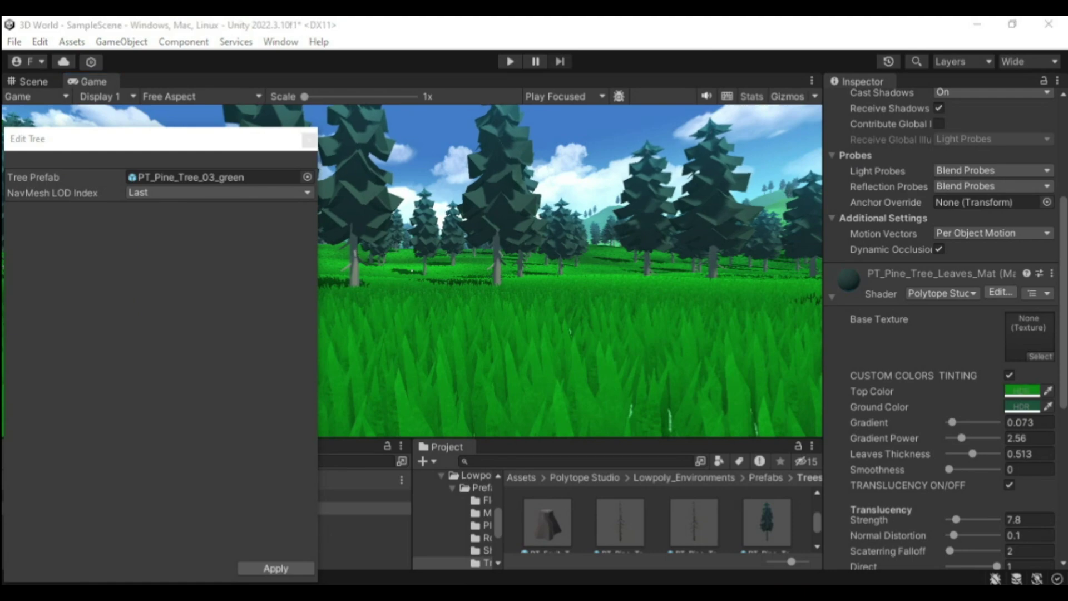
scroll(946, 334, down, 10)
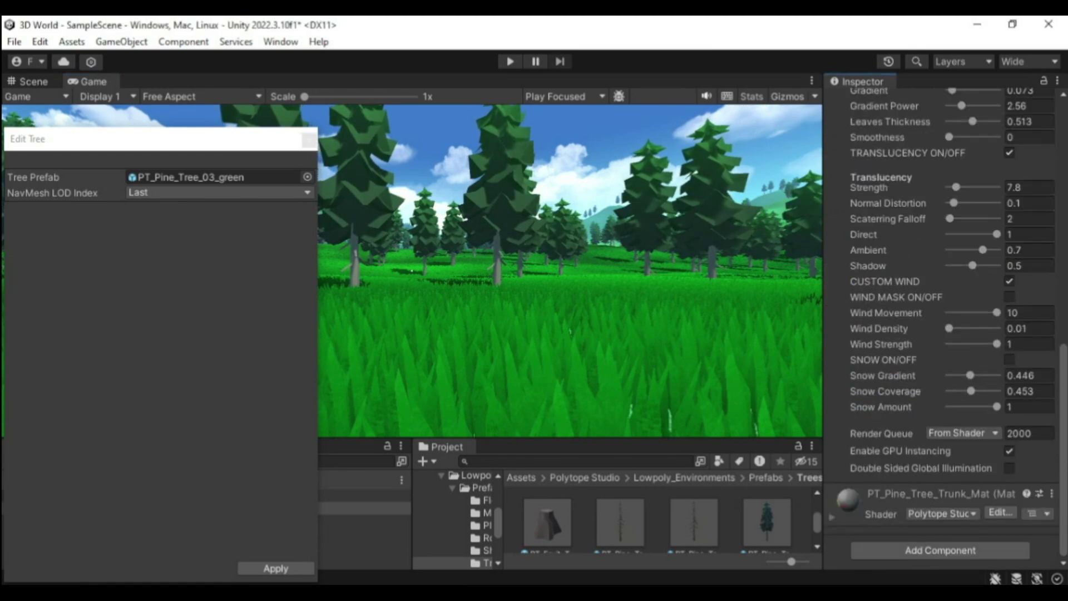
key(ctrl+p)
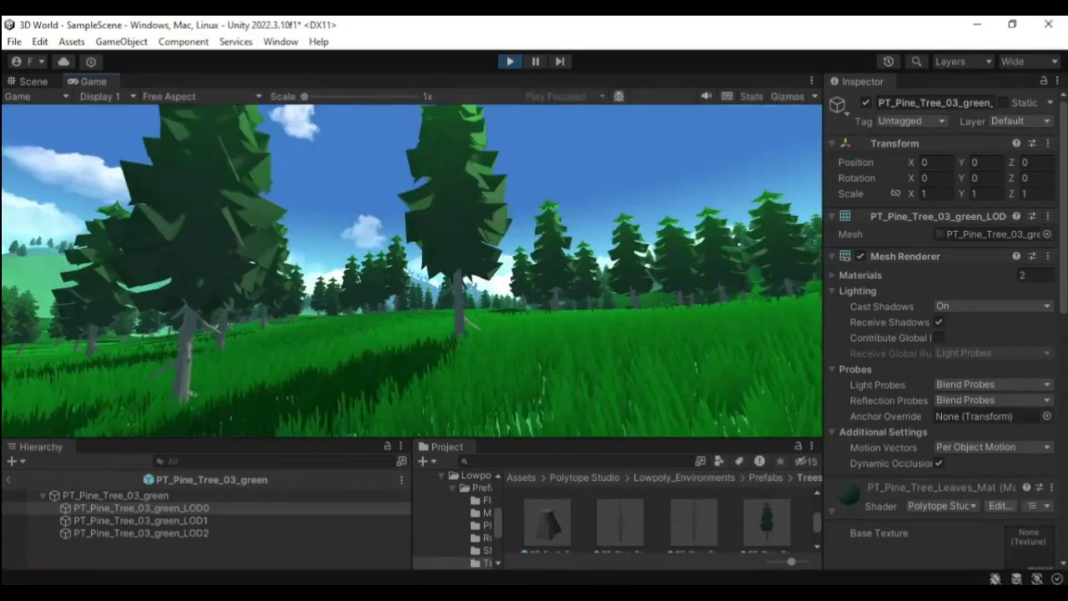
key(ctrl+p)
- Add a Capsule Collider to the pine tree and play to test tree collisions
click(940, 550)
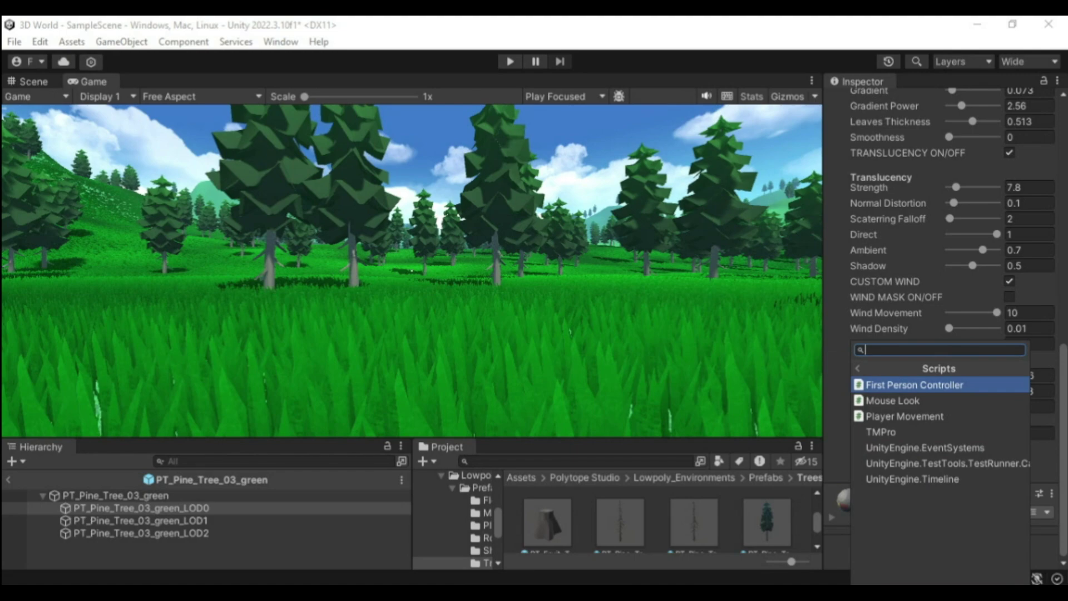
text(ca)
click(901, 463)
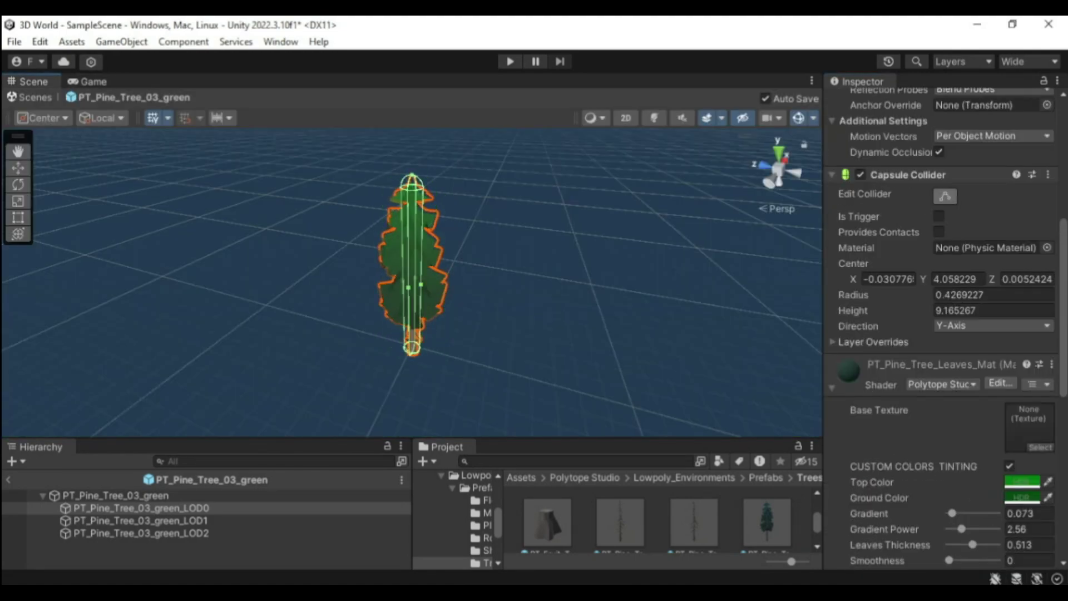
scroll(946, 334, down, 10)
key(ctrl+p)
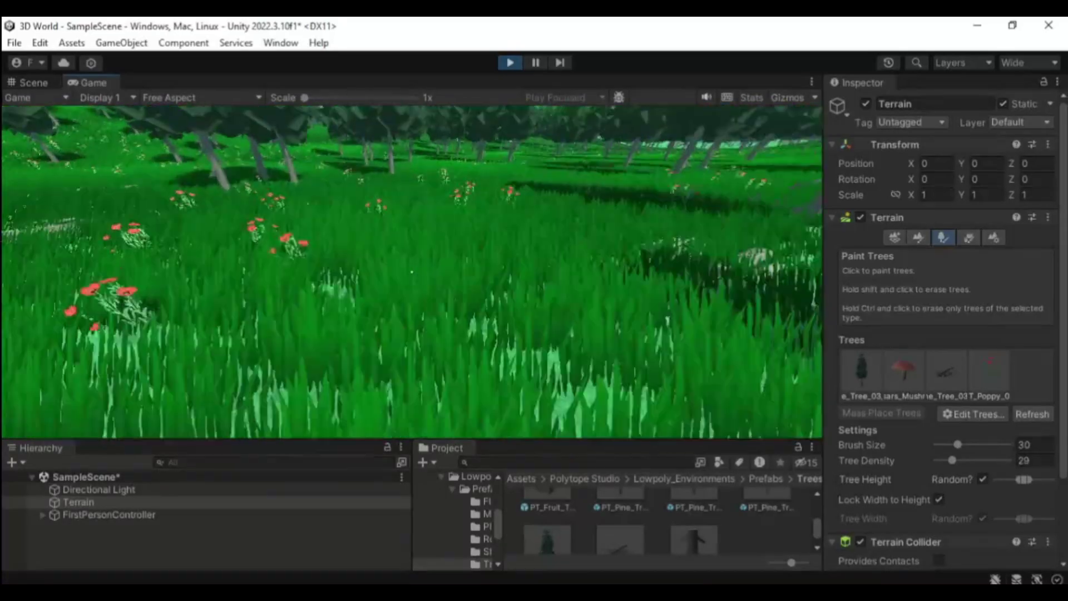
- Stop the play test, select the first-person player, and switch to the Move tool
key(ctrl+p)
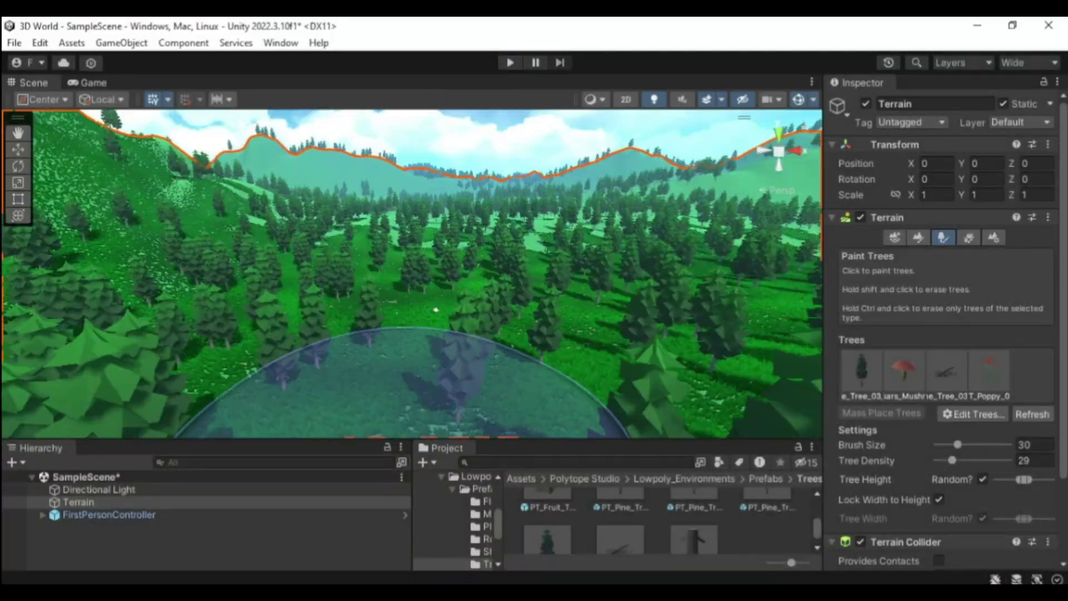
click(109, 515)
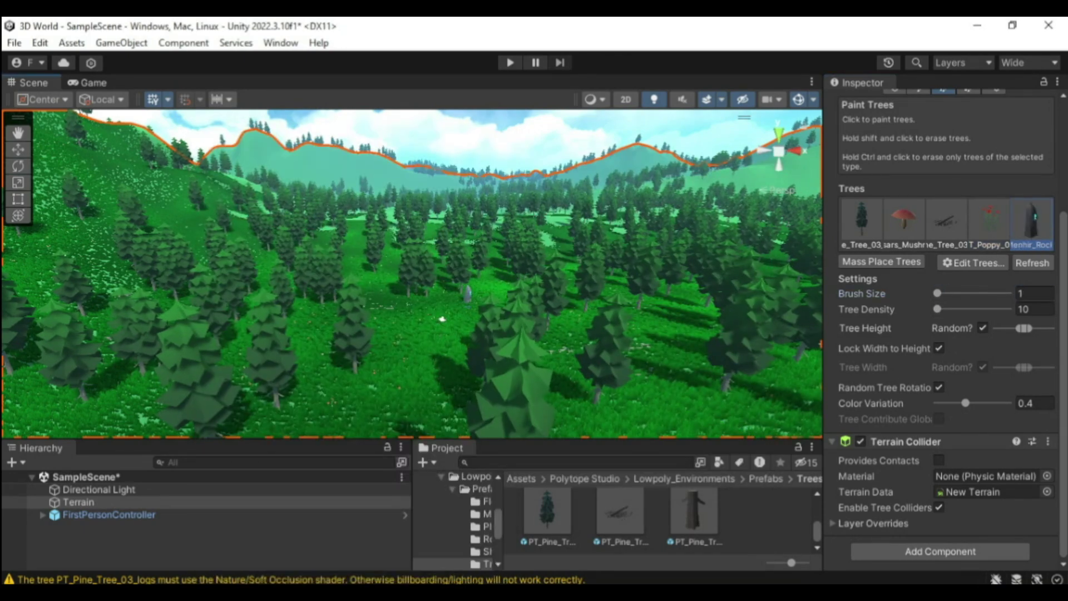
key(w)
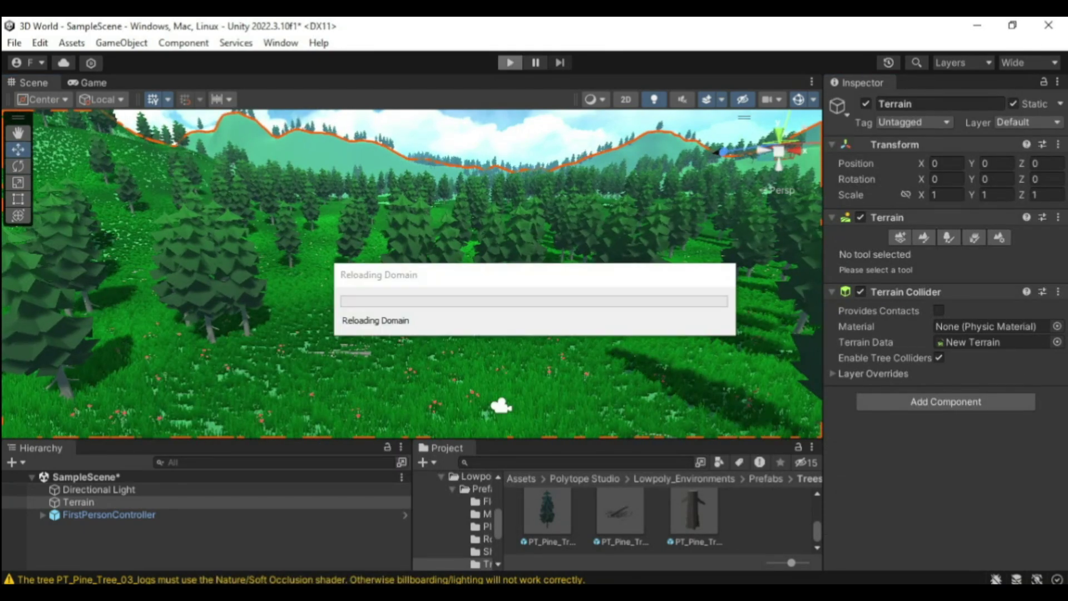